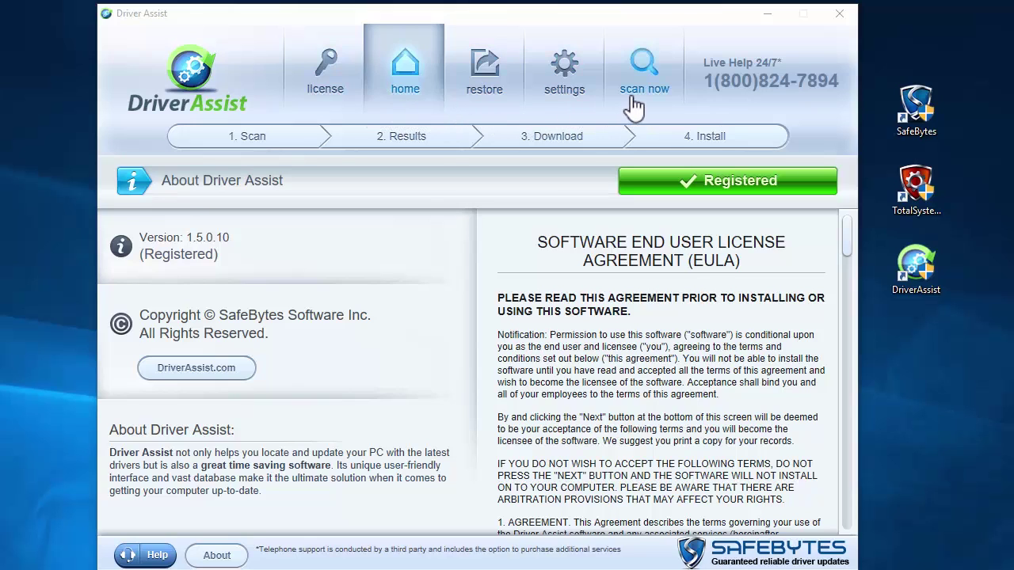
View the license information: registered version 1.5.0.10, expiring May 24, 2016.
{"action": "left_click", "coordinate": [329, 95]}
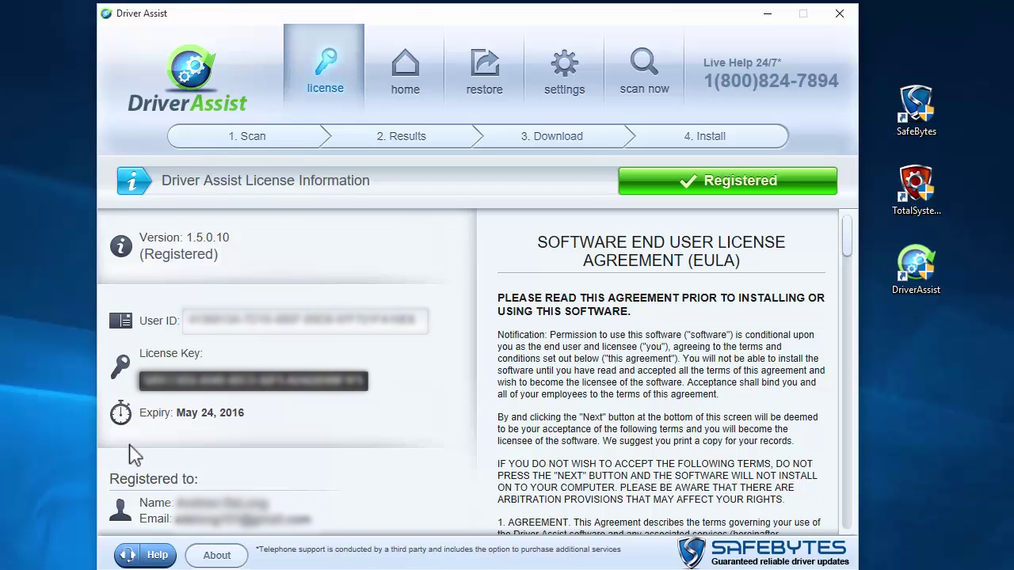
Return to the home overview showing Bad status, 6 outdated drivers and 118 scanned devices.
{"action": "left_click", "coordinate": [403, 97]}
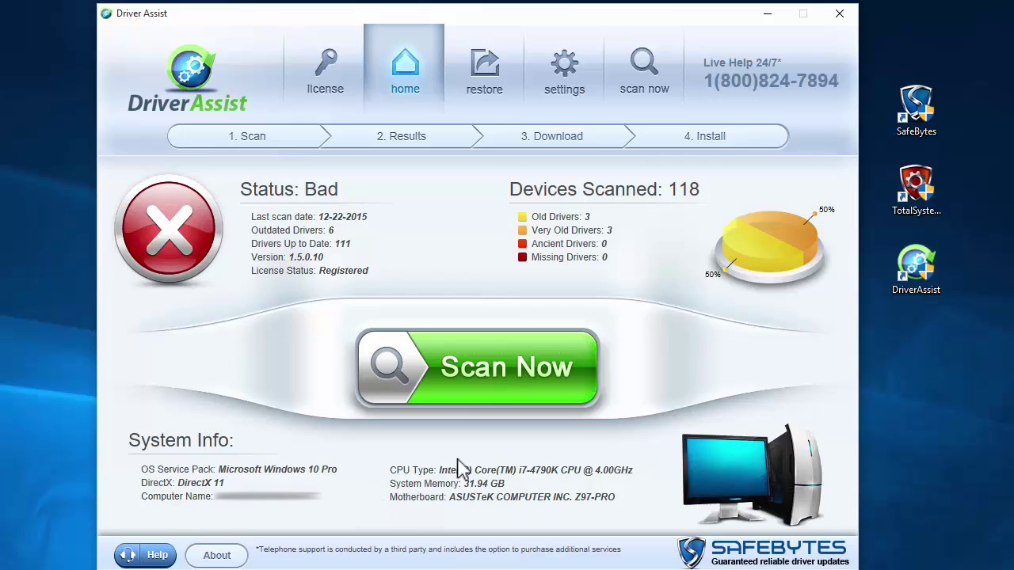
Show the Backed up Drivers list, which has 0 drivers available to restore.
{"action": "left_click", "coordinate": [506, 82]}
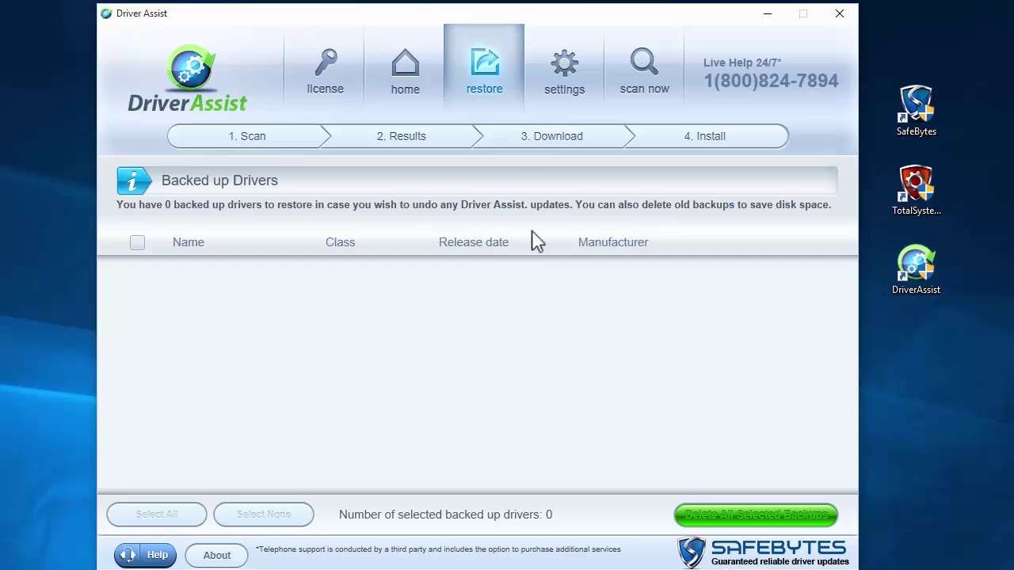
In General Settings, toggle the scan options off and back on so they stay enabled.
{"action": "left_click", "coordinate": [559, 111]}
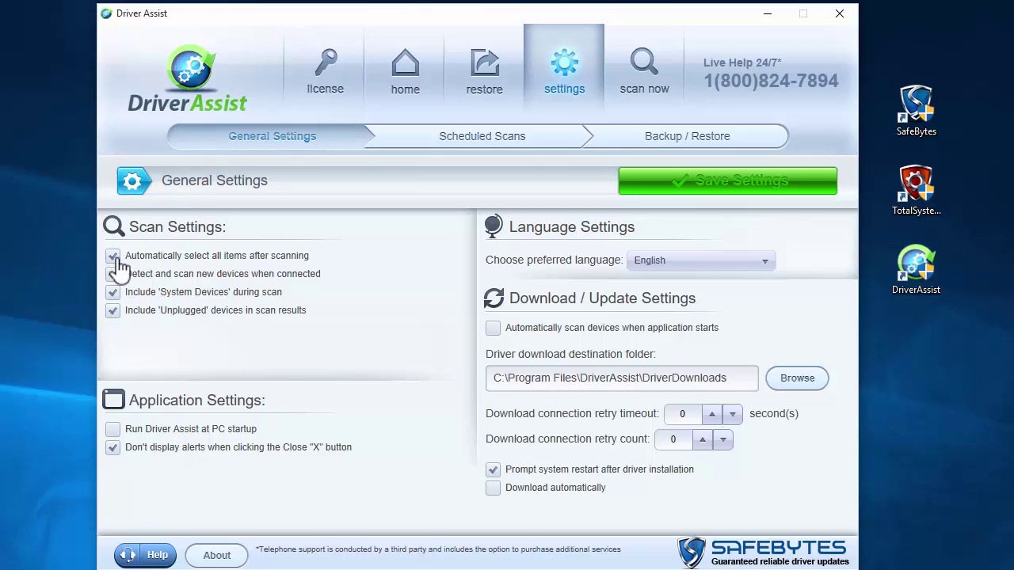
{"action": "left_click", "coordinate": [113, 257]}
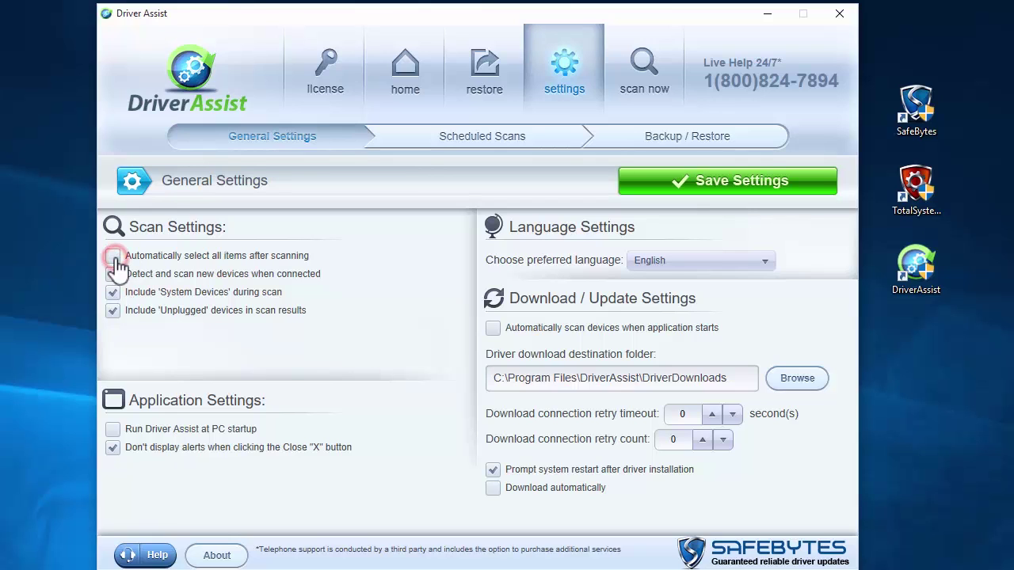
{"action": "left_click", "coordinate": [114, 275]}
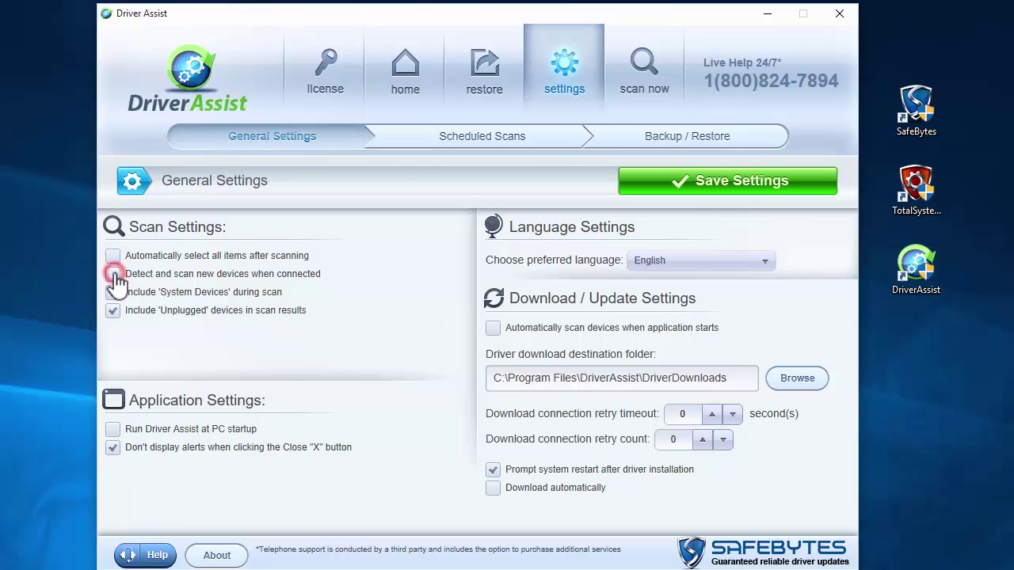
{"action": "left_click", "coordinate": [114, 311]}
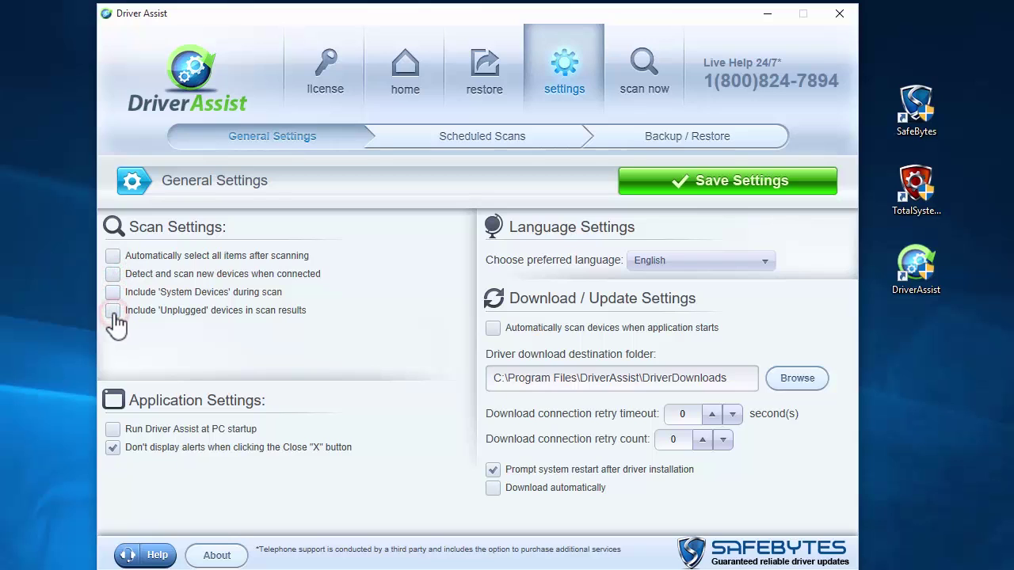
{"action": "left_click", "coordinate": [114, 312]}
{"action": "left_click", "coordinate": [113, 256]}
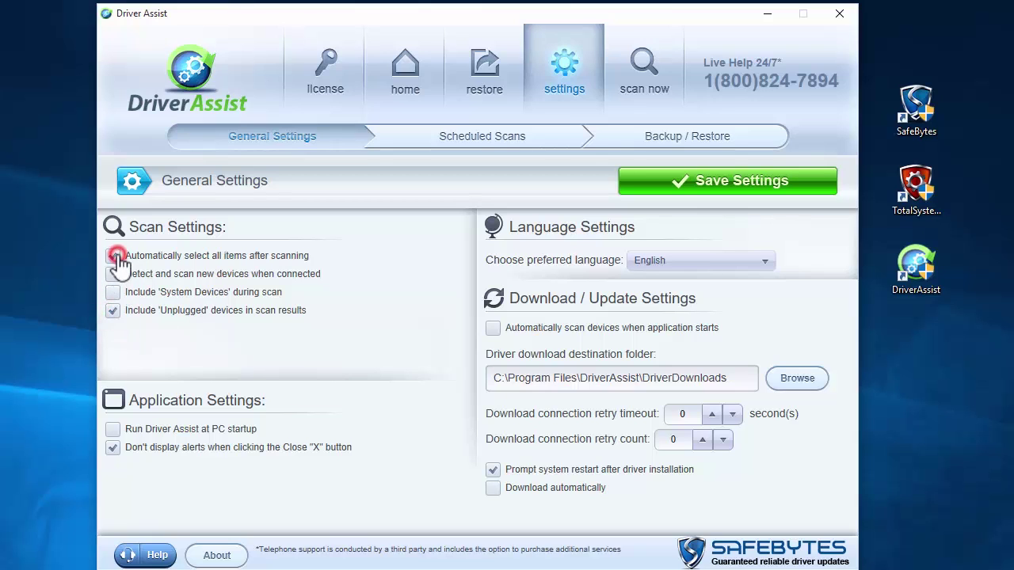
{"action": "left_click", "coordinate": [113, 274]}
{"action": "left_click", "coordinate": [113, 310]}
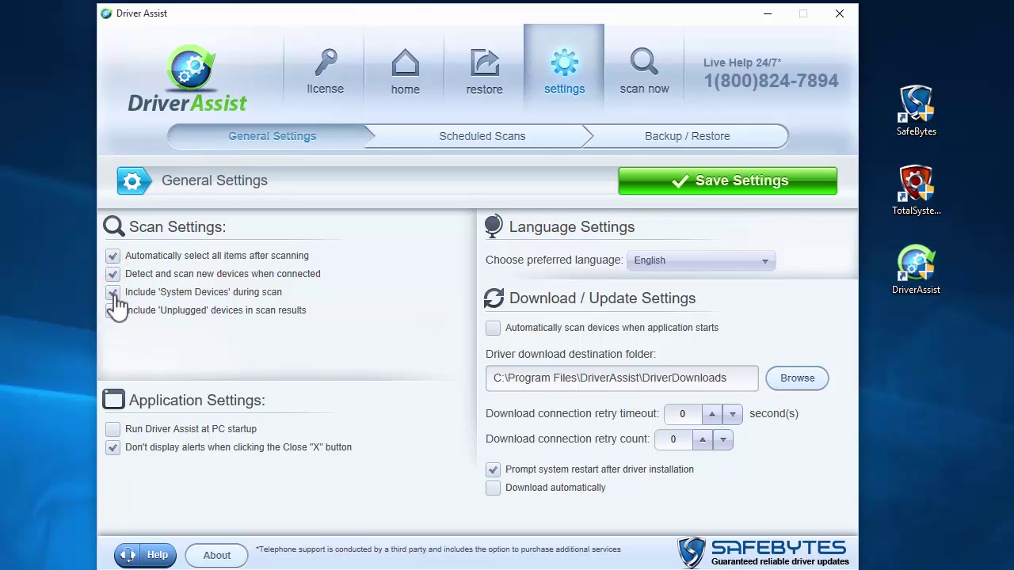
Keep launch at startup off and close-button alerts hidden, then save the settings.
{"action": "left_click", "coordinate": [116, 433]}
{"action": "left_click", "coordinate": [115, 433]}
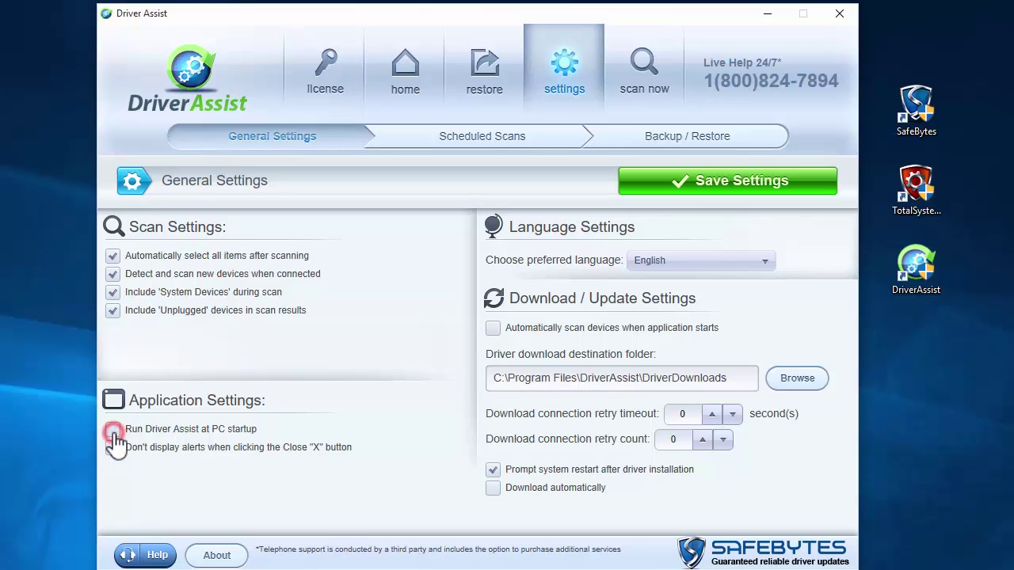
{"action": "left_click", "coordinate": [113, 448]}
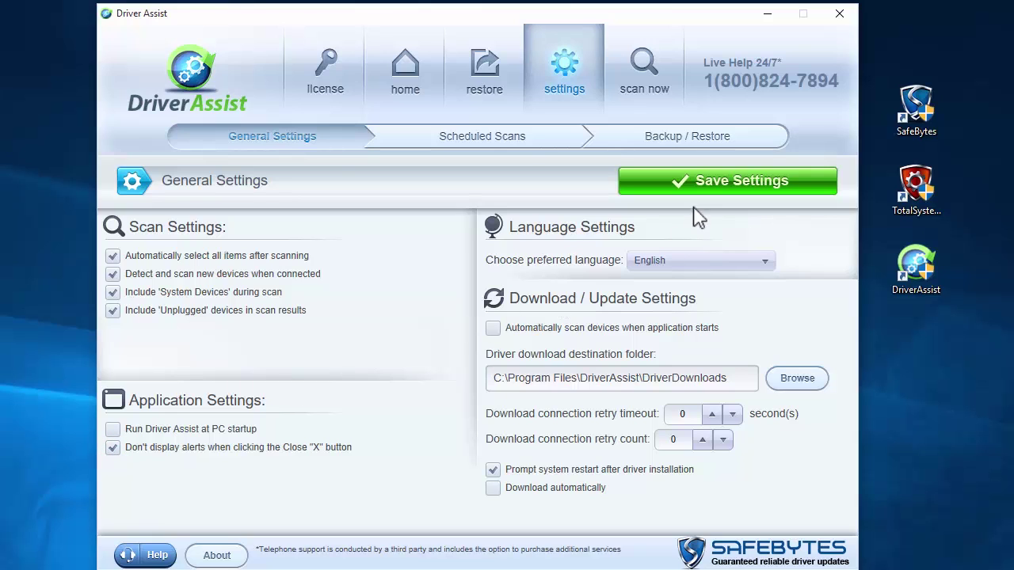
{"action": "left_click", "coordinate": [694, 183]}
{"action": "left_click", "coordinate": [765, 264]}
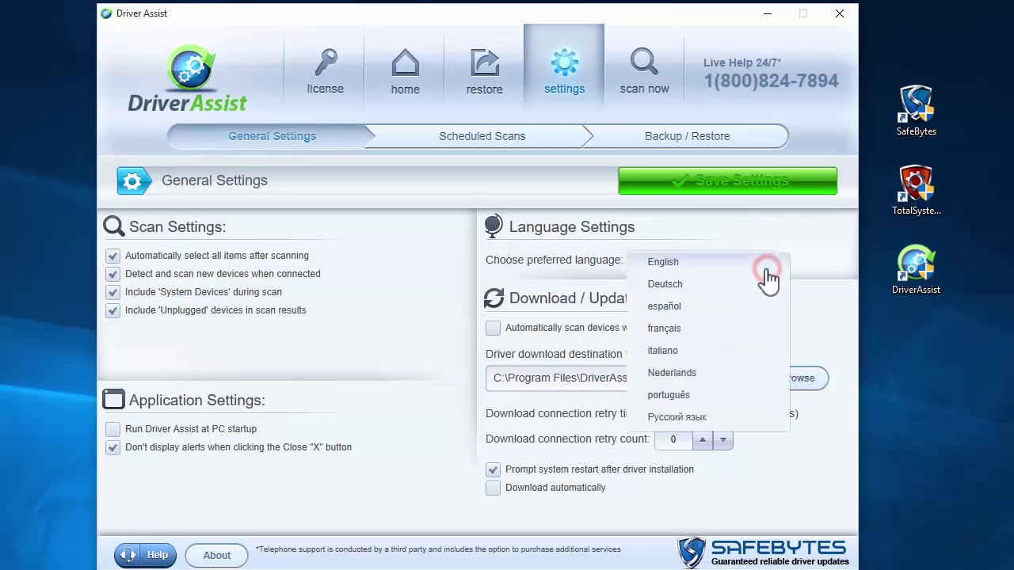
{"action": "left_click", "coordinate": [688, 262]}
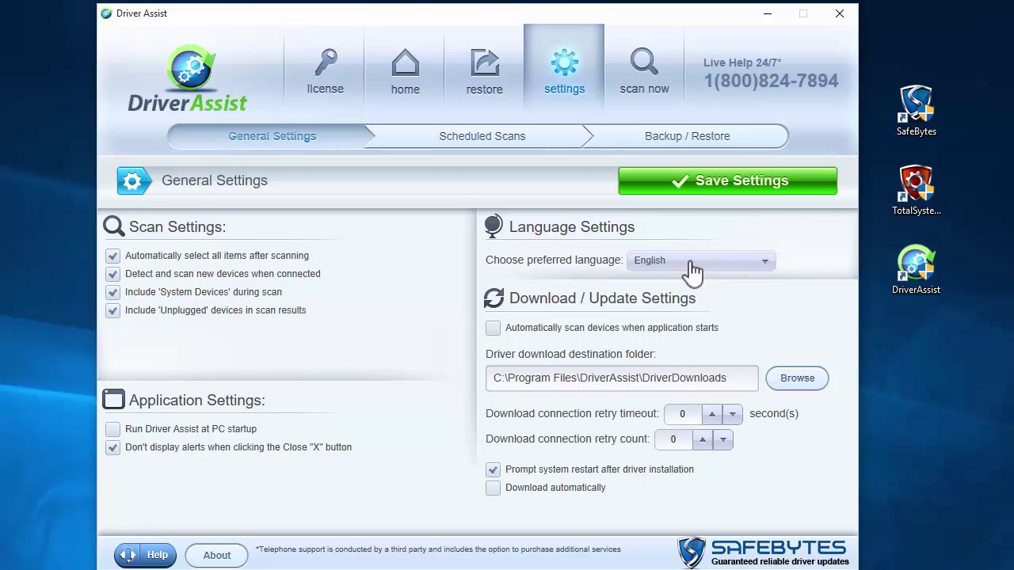
{"action": "left_click", "coordinate": [494, 328]}
{"action": "left_click", "coordinate": [493, 328]}
{"action": "left_click", "coordinate": [783, 382]}
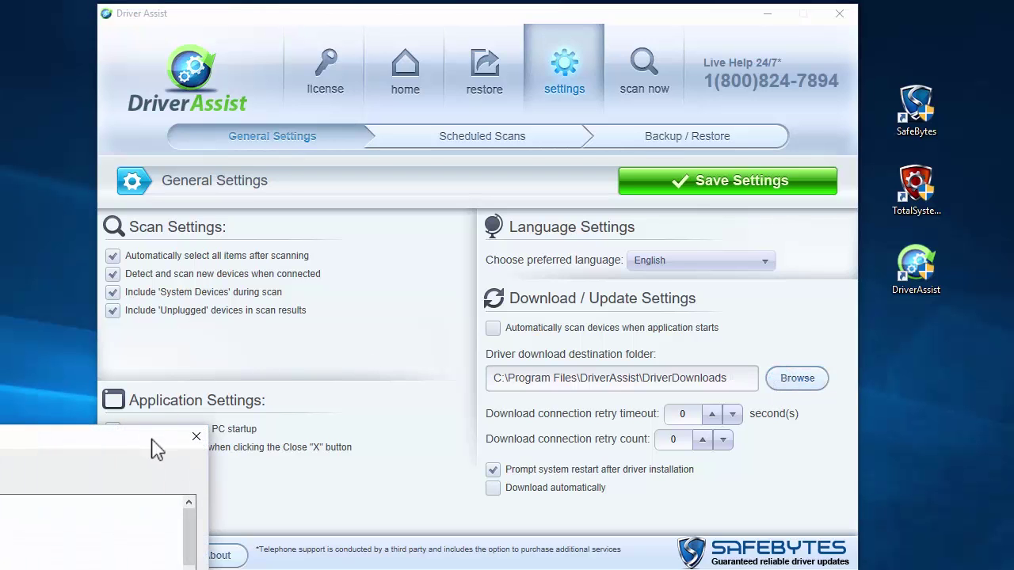
{"action": "left_click_drag", "start_coordinate": [152, 437], "coordinate": [518, 148]}
{"action": "scroll", "coordinate": [404, 285], "scroll_direction": "down", "scroll_amount": 2}
{"action": "scroll", "coordinate": [377, 309], "scroll_direction": "down", "scroll_amount": 3}
{"action": "scroll", "coordinate": [378, 310], "scroll_direction": "down", "scroll_amount": 6}
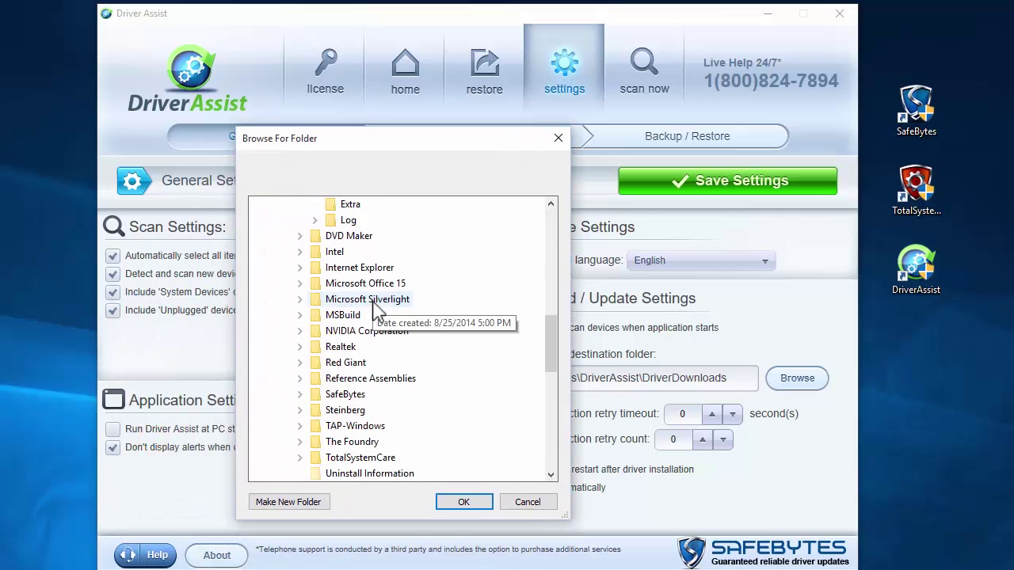
{"action": "scroll", "coordinate": [378, 313], "scroll_direction": "down", "scroll_amount": 10}
{"action": "scroll", "coordinate": [395, 356], "scroll_direction": "down", "scroll_amount": 5}
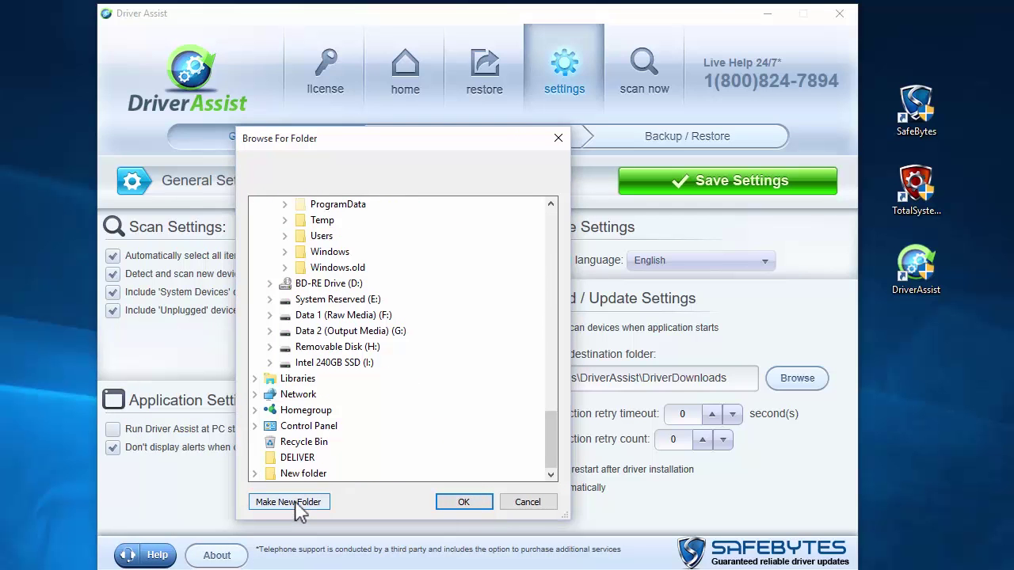
Keep the default download folder and leave retry timeout and retry count at 0.
{"action": "left_click", "coordinate": [548, 502]}
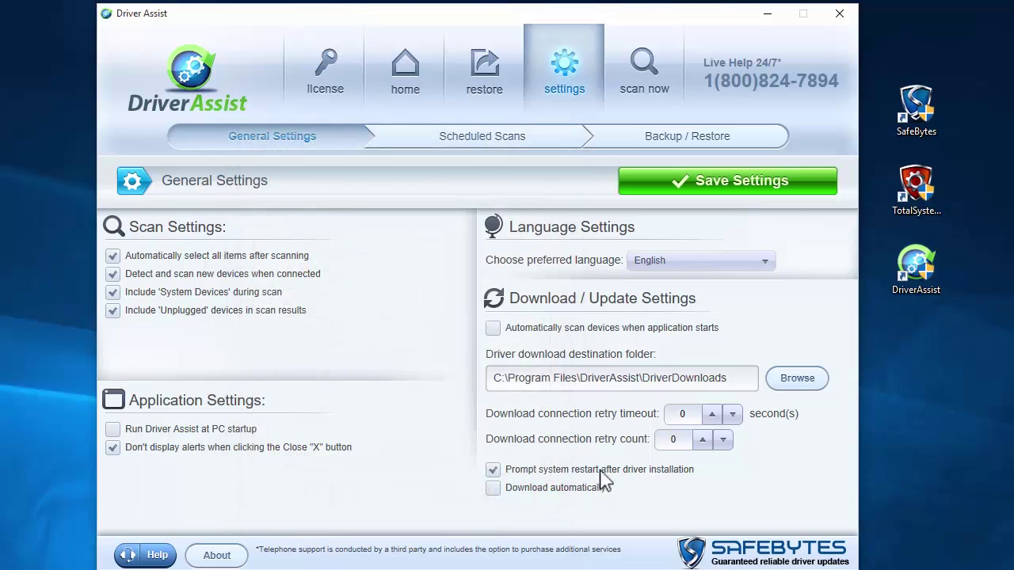
{"action": "left_click", "coordinate": [710, 414]}
{"action": "left_click", "coordinate": [711, 414]}
{"action": "left_click", "coordinate": [710, 414]}
{"action": "left_click", "coordinate": [732, 414]}
{"action": "left_click", "coordinate": [732, 414]}
{"action": "left_click", "coordinate": [701, 440]}
{"action": "left_click", "coordinate": [701, 439]}
{"action": "left_click", "coordinate": [722, 439]}
Turn on the restart prompt, leave automatic download off, and save the download settings.
{"action": "left_click", "coordinate": [493, 470]}
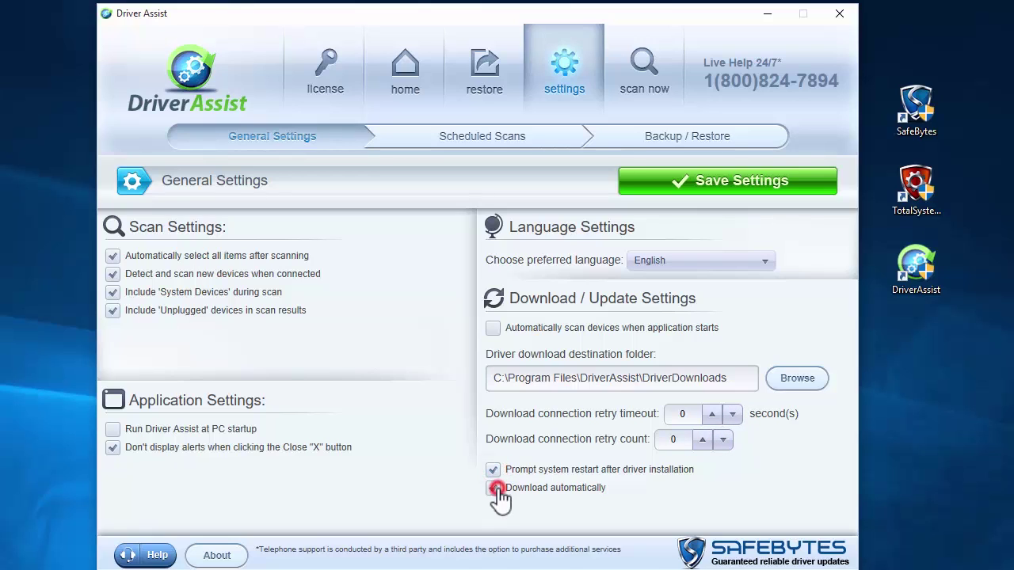
{"action": "left_click", "coordinate": [495, 489]}
{"action": "left_click", "coordinate": [494, 488]}
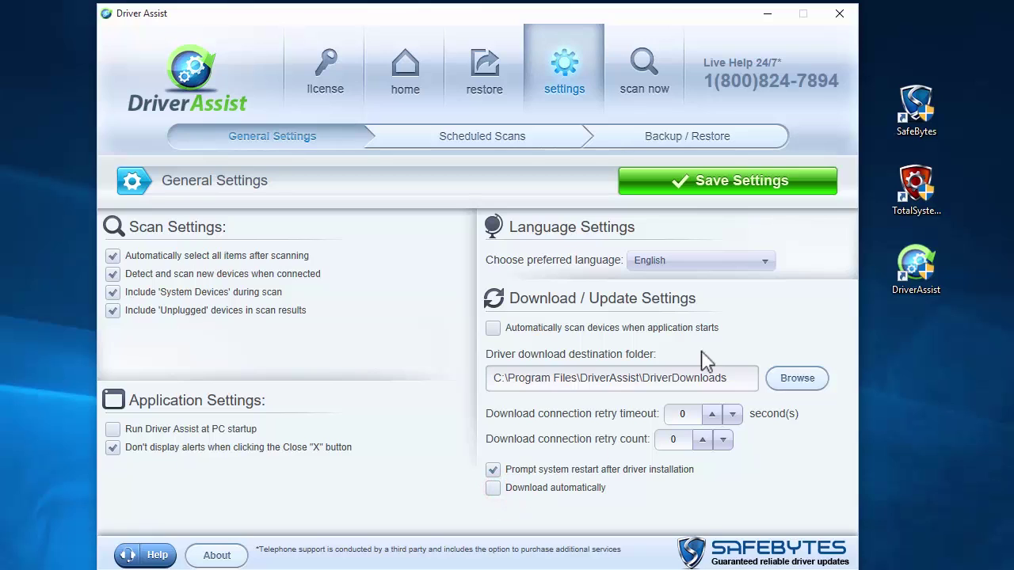
{"action": "left_click", "coordinate": [694, 190]}
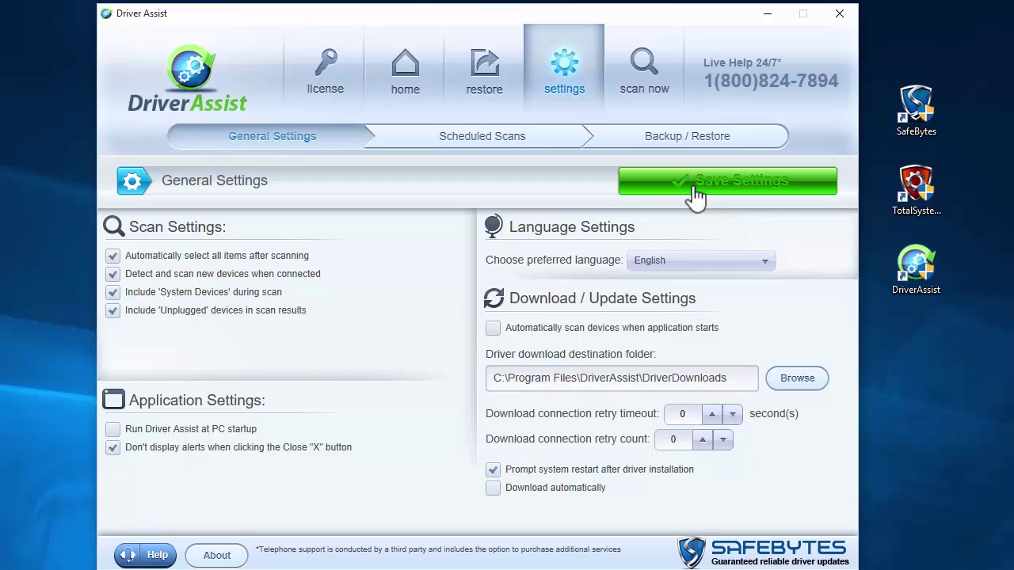
Set Scheduled Scans to Every week with only Monday ticked at 18:38, and save.
{"action": "left_click", "coordinate": [475, 148]}
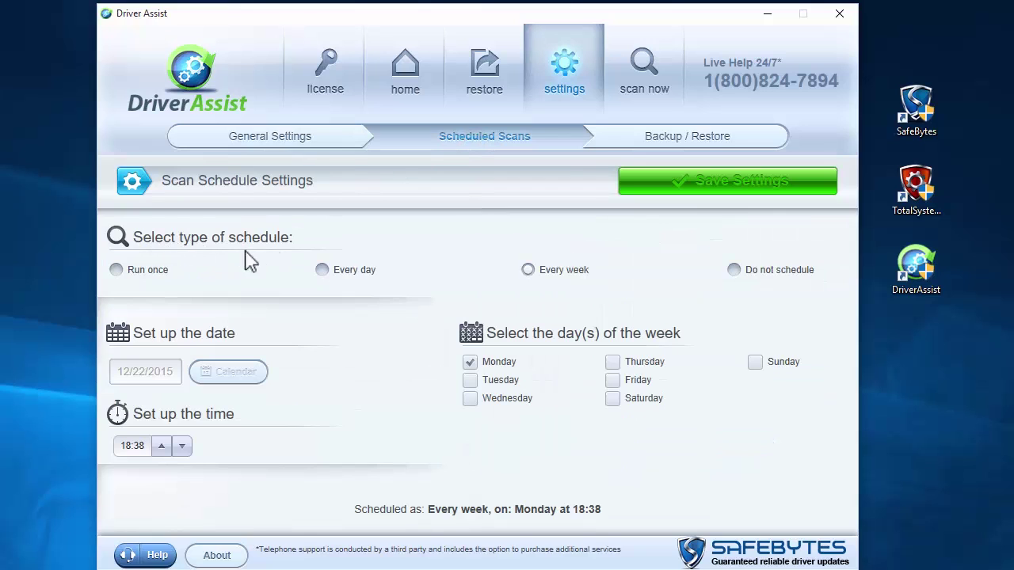
{"action": "left_click", "coordinate": [116, 270]}
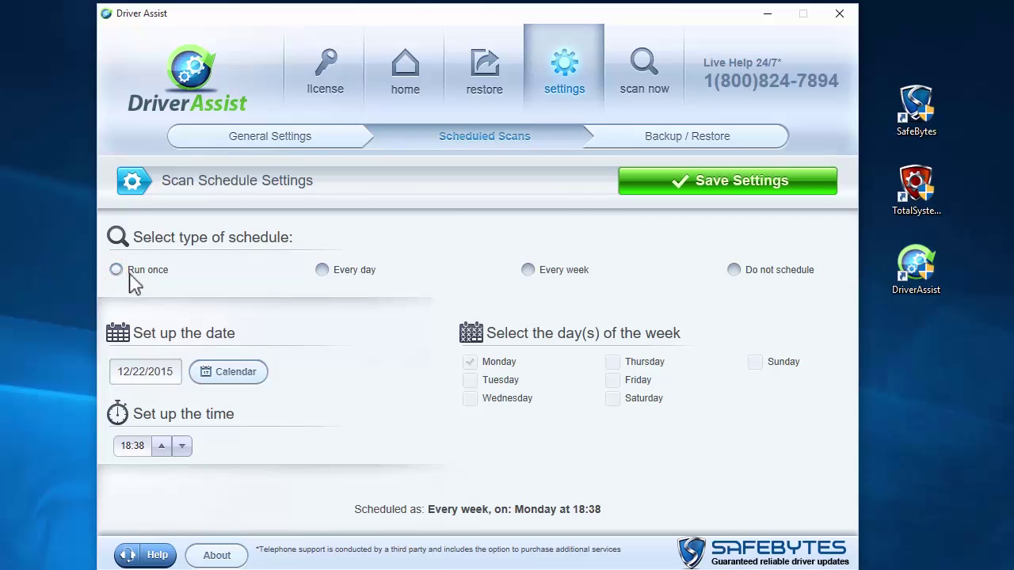
{"action": "left_click", "coordinate": [320, 271]}
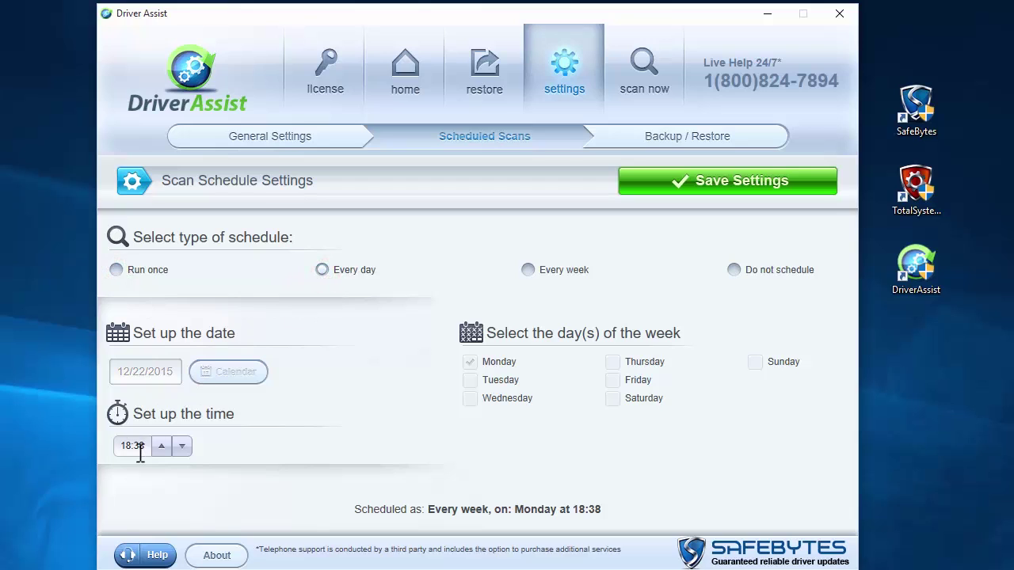
{"action": "left_click", "coordinate": [528, 270]}
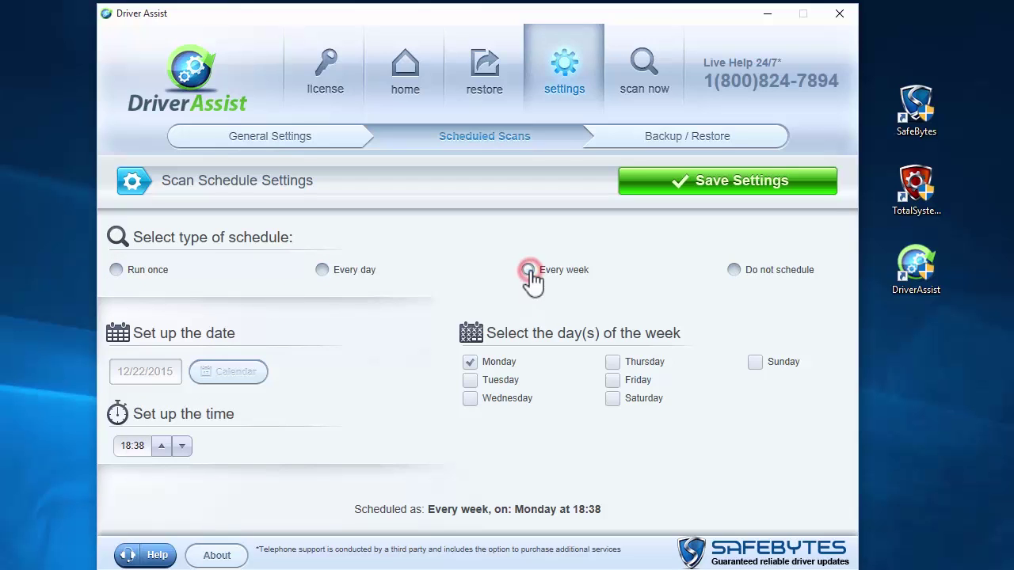
{"action": "left_click", "coordinate": [469, 362]}
{"action": "left_click", "coordinate": [470, 380]}
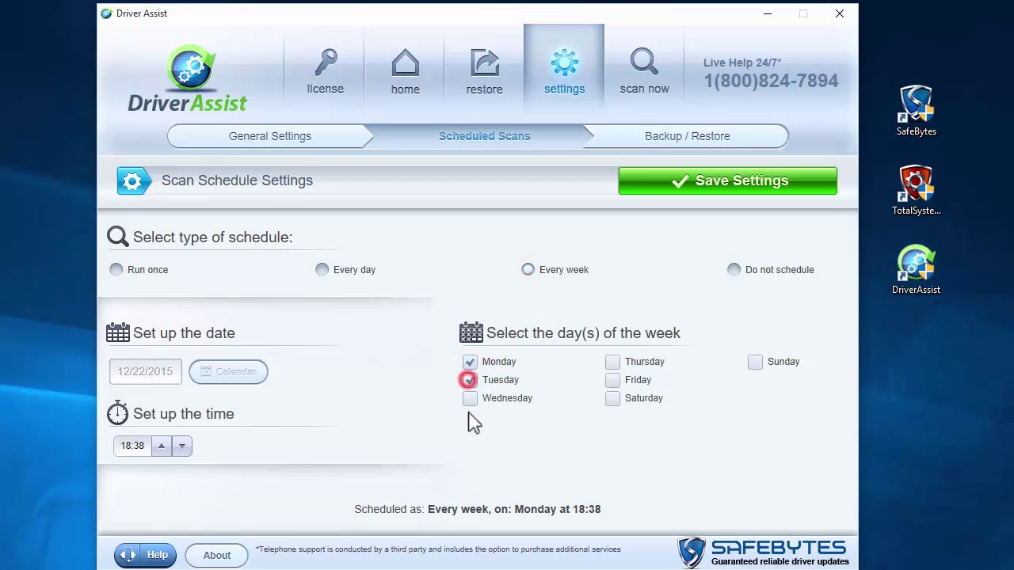
{"action": "left_click", "coordinate": [469, 398]}
{"action": "left_click", "coordinate": [469, 380]}
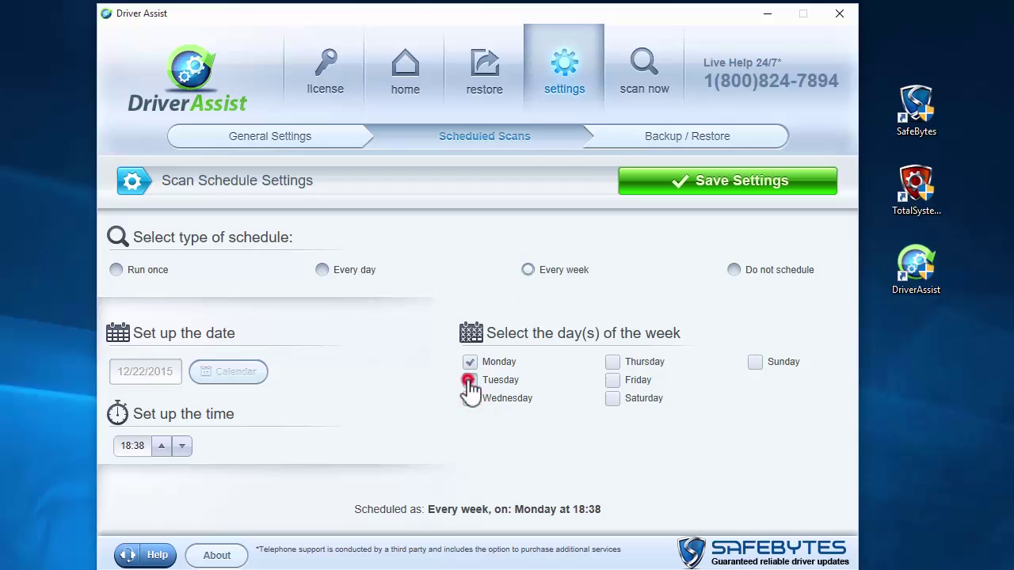
{"action": "left_click", "coordinate": [733, 270]}
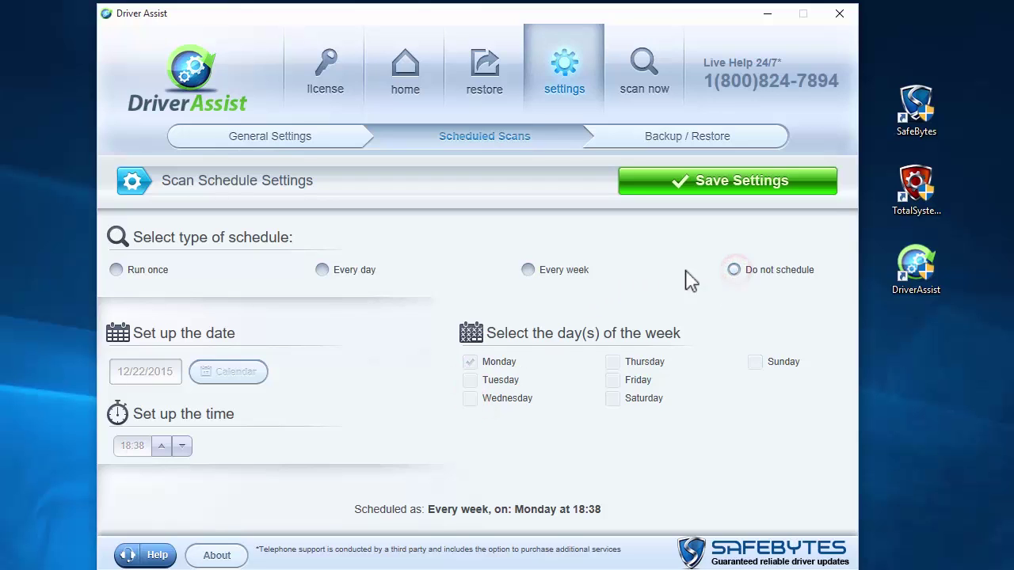
{"action": "left_click", "coordinate": [528, 270]}
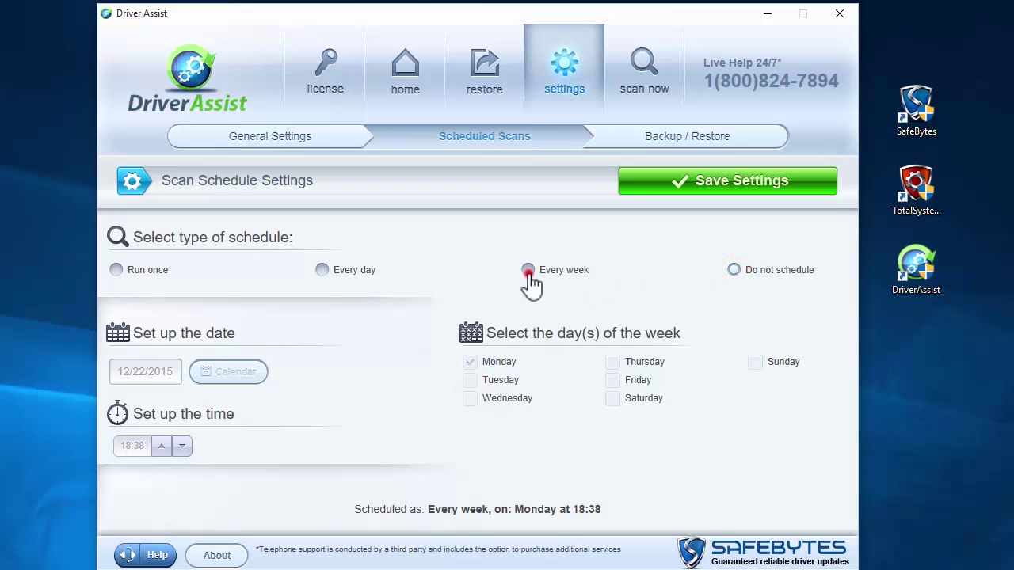
{"action": "left_click", "coordinate": [703, 194]}
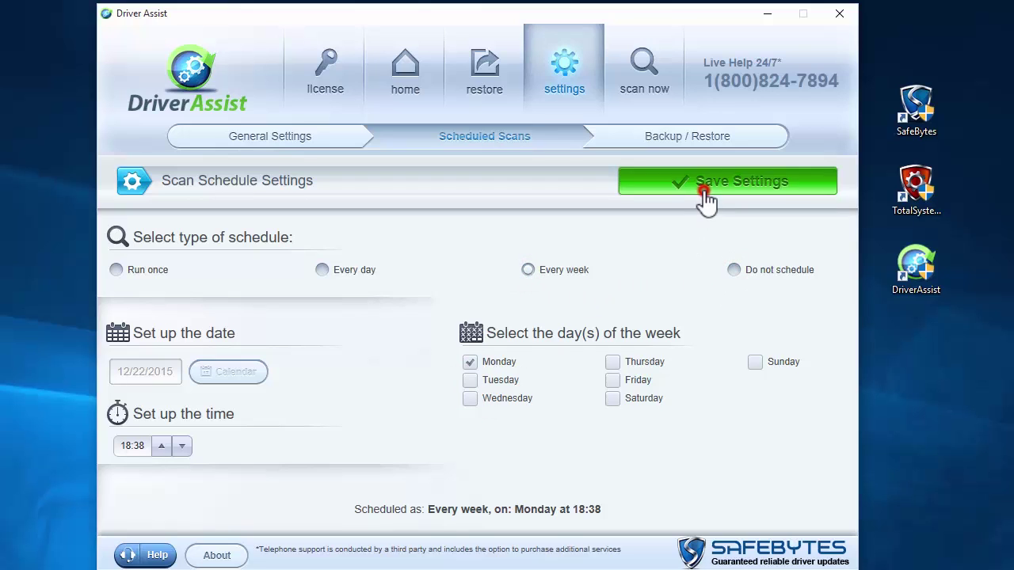
In Backup / Restore settings, choose how restore points are created before driver updates.
{"action": "left_click", "coordinate": [684, 143]}
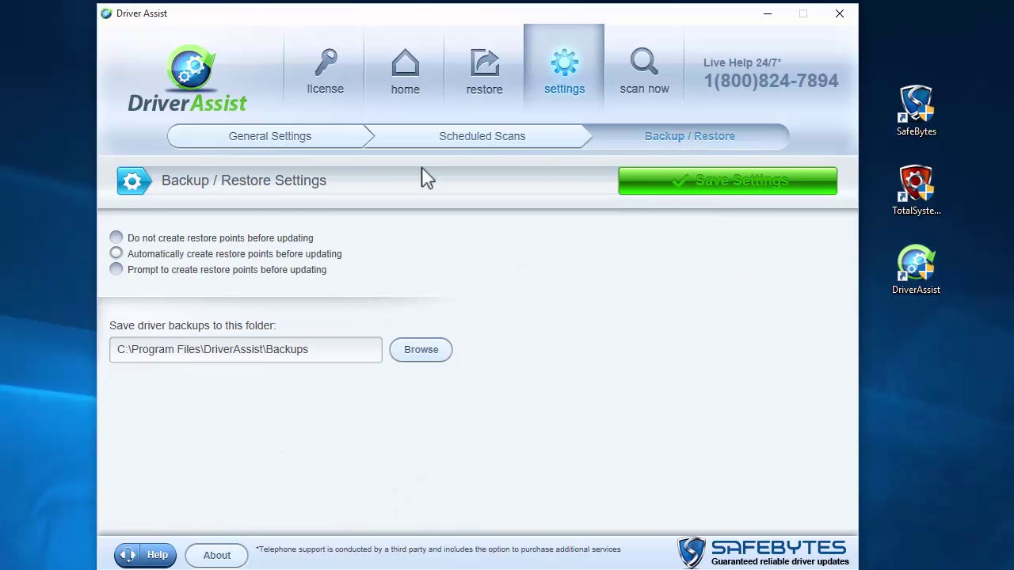
{"action": "left_click", "coordinate": [115, 254]}
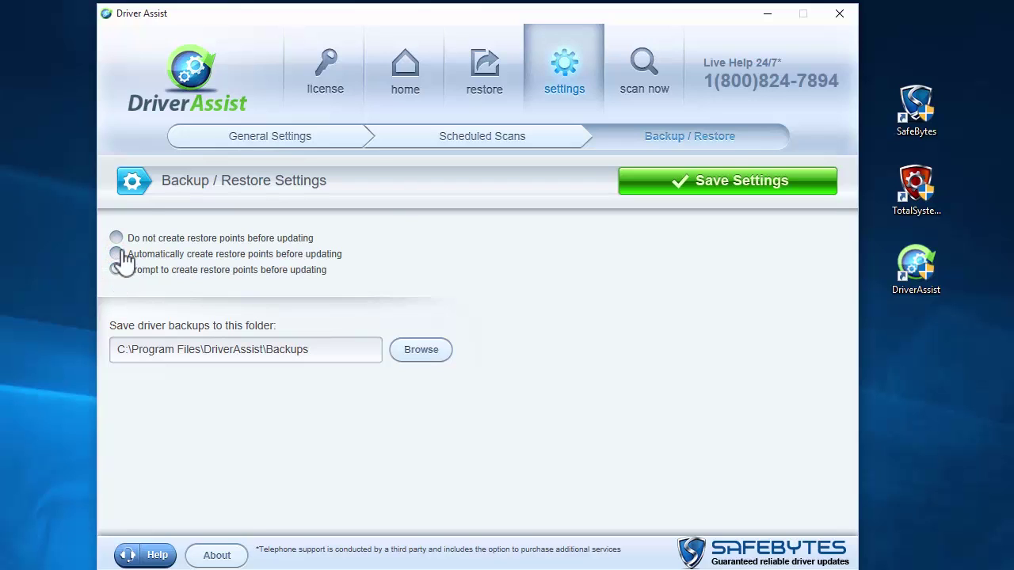
{"action": "left_click", "coordinate": [117, 238]}
Save the restore-point setting and run a driver scan from home, finding 6 outdated drivers.
{"action": "left_click", "coordinate": [690, 185]}
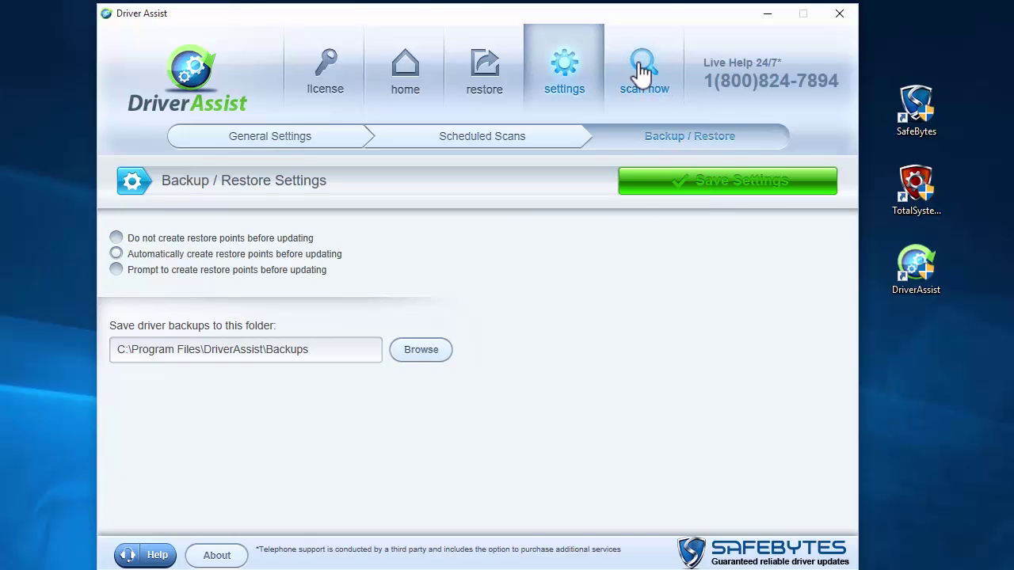
{"action": "left_click", "coordinate": [425, 85]}
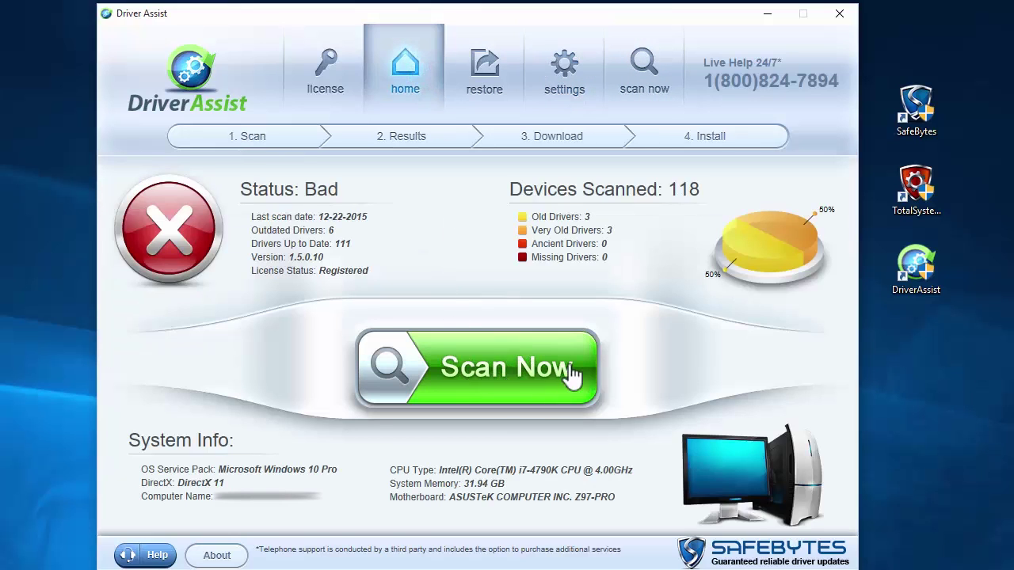
{"action": "left_click", "coordinate": [643, 66]}
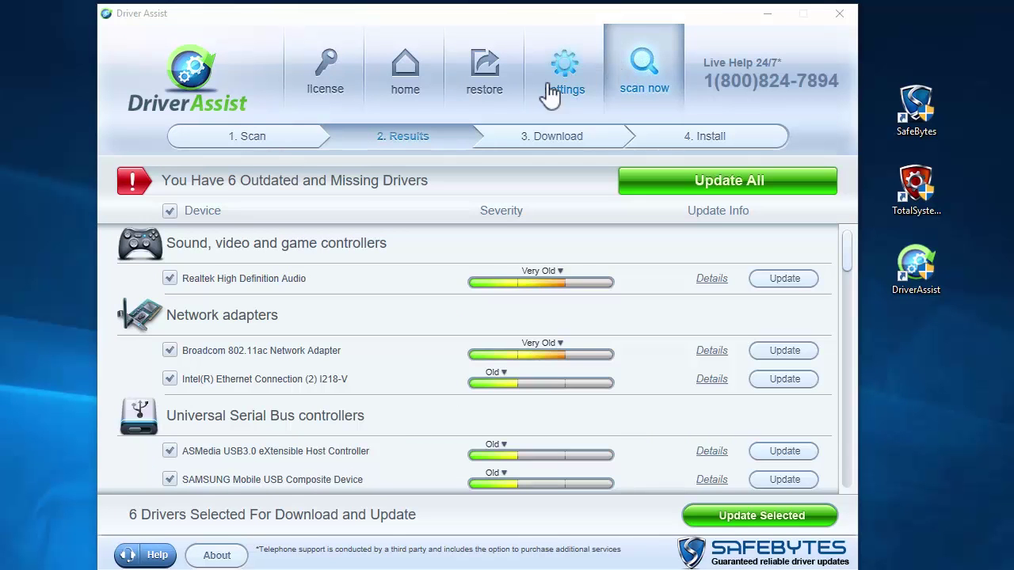
{"action": "scroll", "coordinate": [196, 351], "scroll_direction": "down", "scroll_amount": 3}
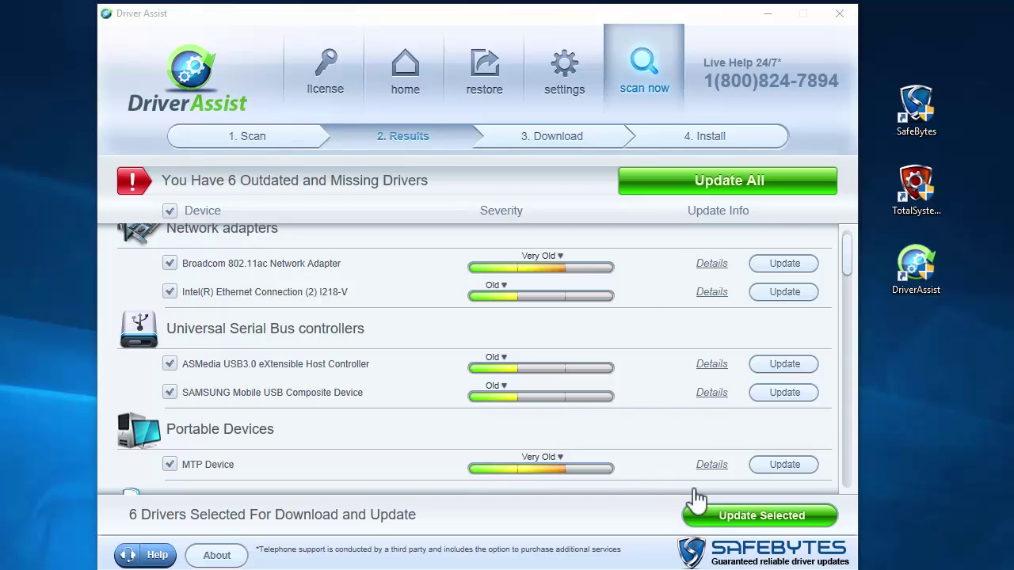
Download all six outdated drivers and install them; Realtek High Definition Audio fails.
{"action": "left_click", "coordinate": [722, 190]}
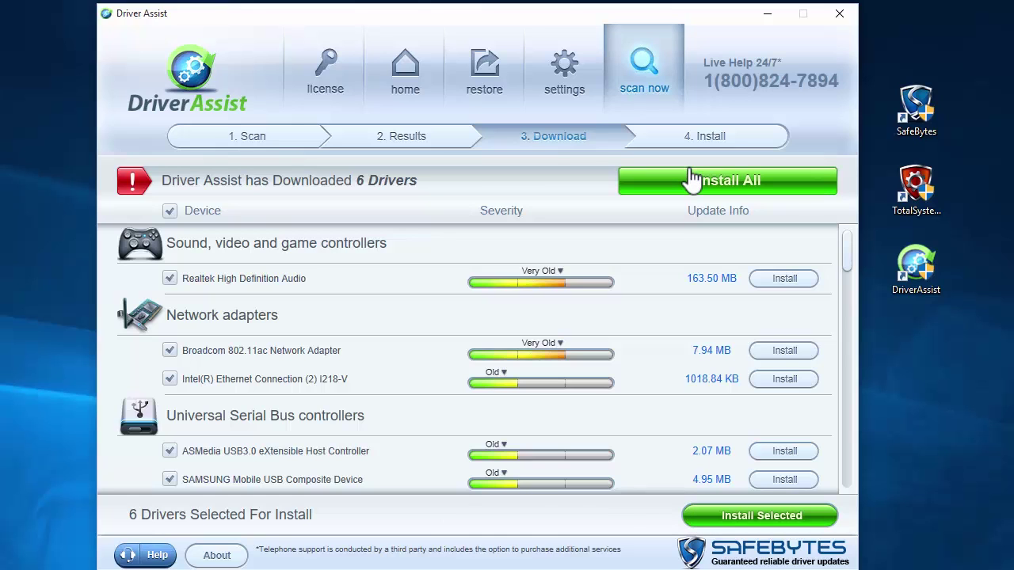
{"action": "scroll", "coordinate": [199, 287], "scroll_direction": "down", "scroll_amount": 1}
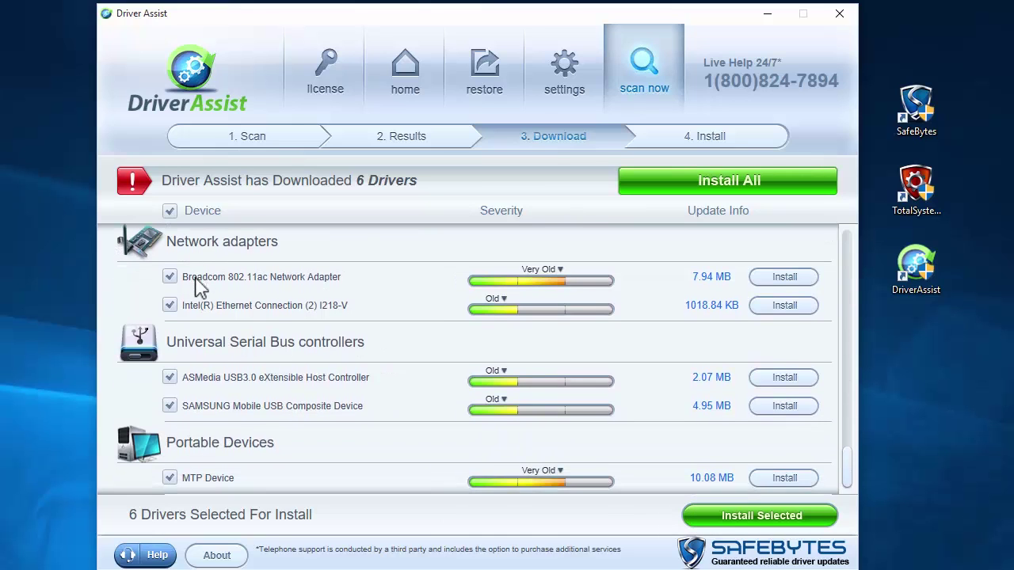
{"action": "scroll", "coordinate": [196, 333], "scroll_direction": "up", "scroll_amount": 1}
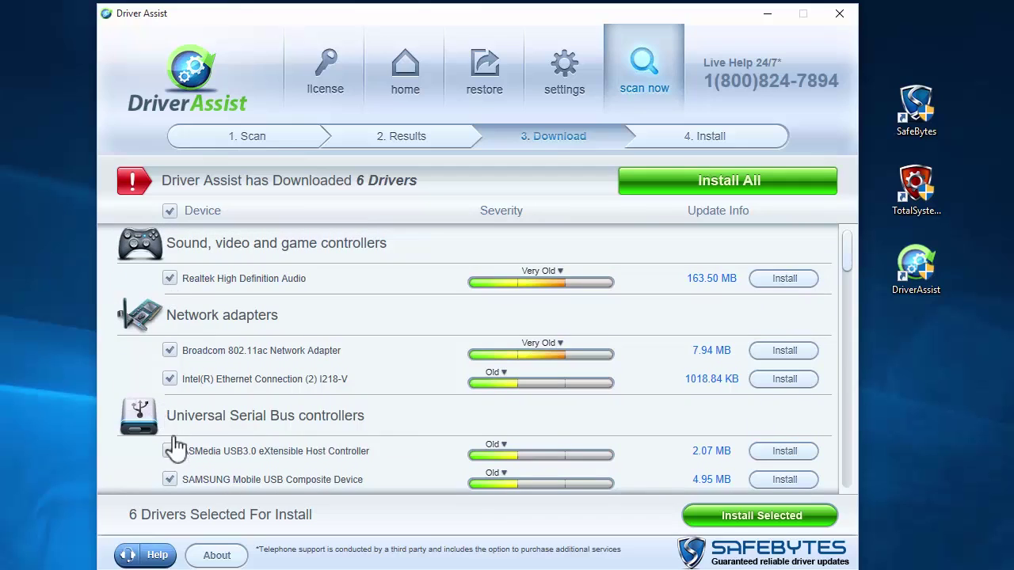
{"action": "left_click", "coordinate": [686, 188]}
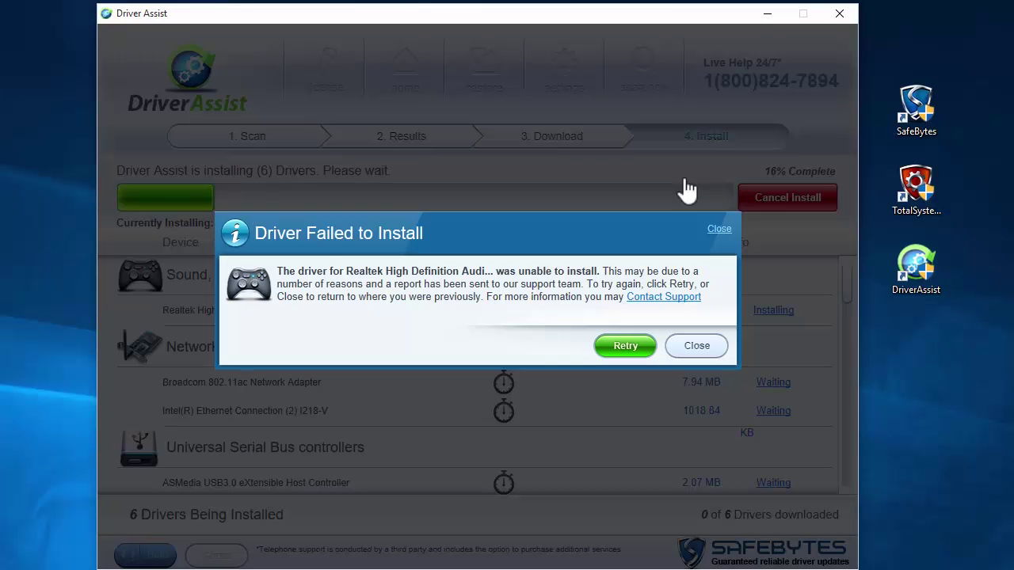
Dismiss the three install-failure messages and start manual installation with the Realtek audio driver folder.
{"action": "left_click", "coordinate": [694, 357]}
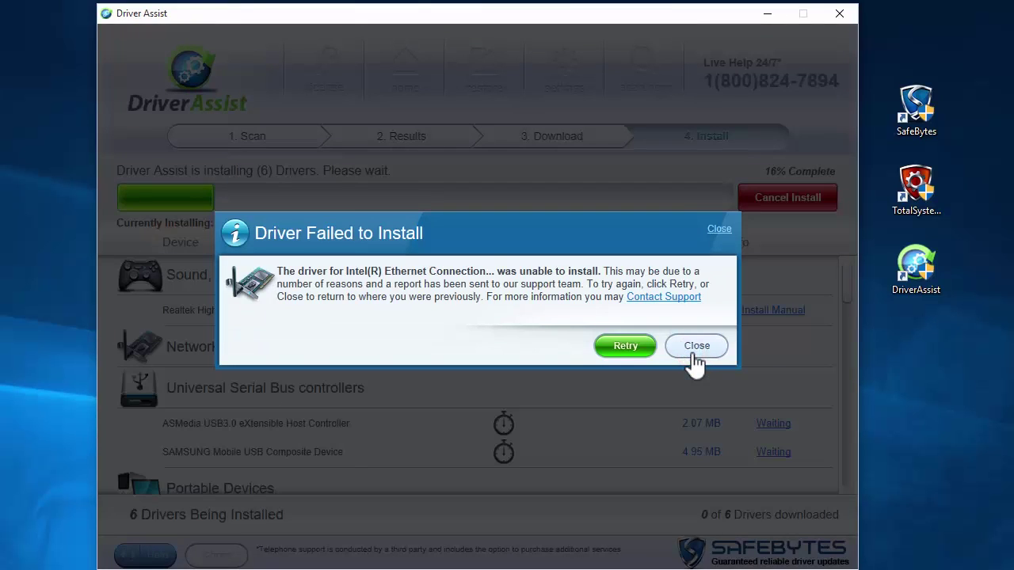
{"action": "left_click", "coordinate": [692, 354]}
{"action": "left_click", "coordinate": [692, 355]}
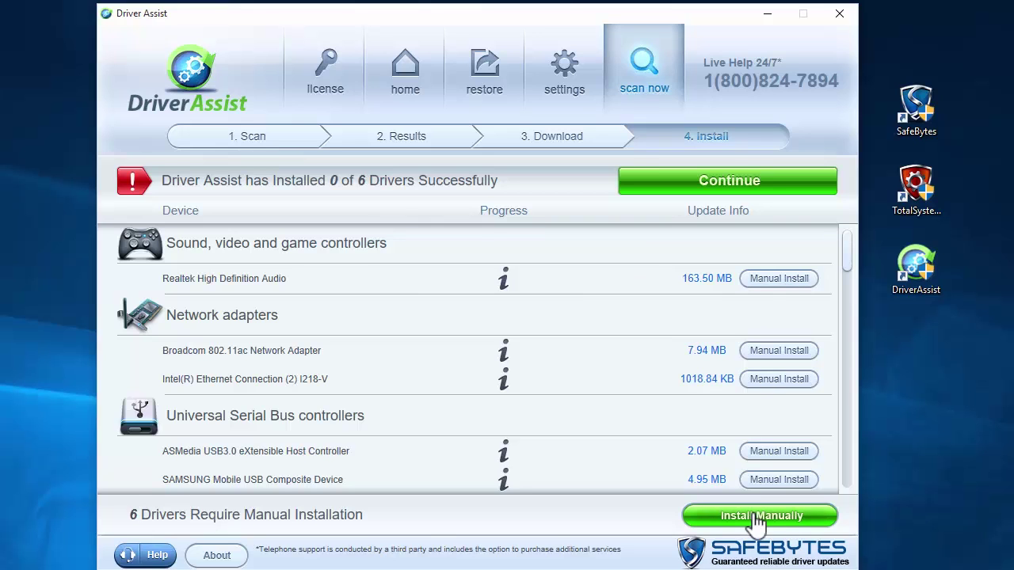
{"action": "left_click", "coordinate": [757, 516]}
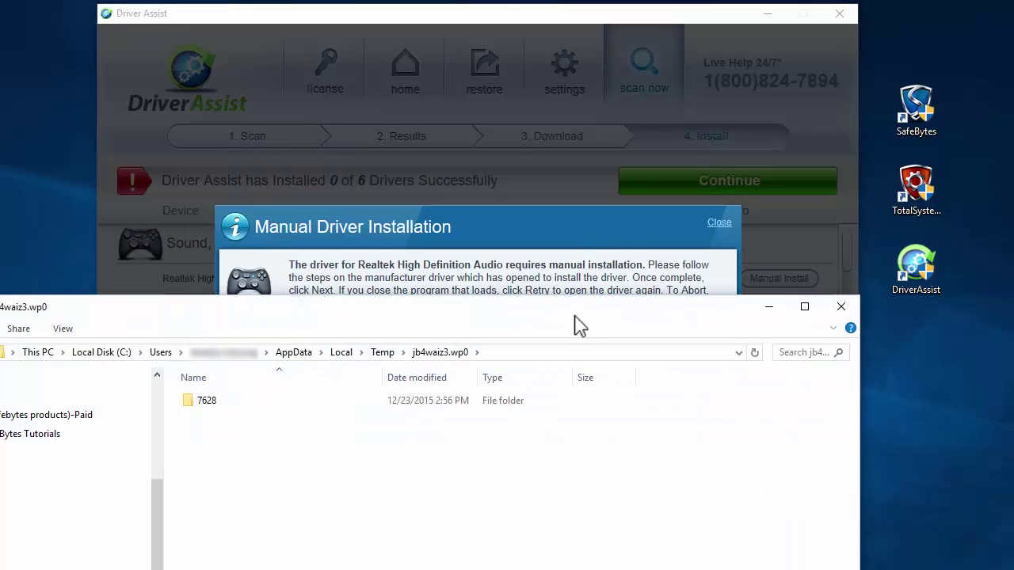
Close each extracted driver folder and advance the manual installs until all 6 drivers show installed.
{"action": "left_click_drag", "start_coordinate": [576, 325], "coordinate": [641, 94]}
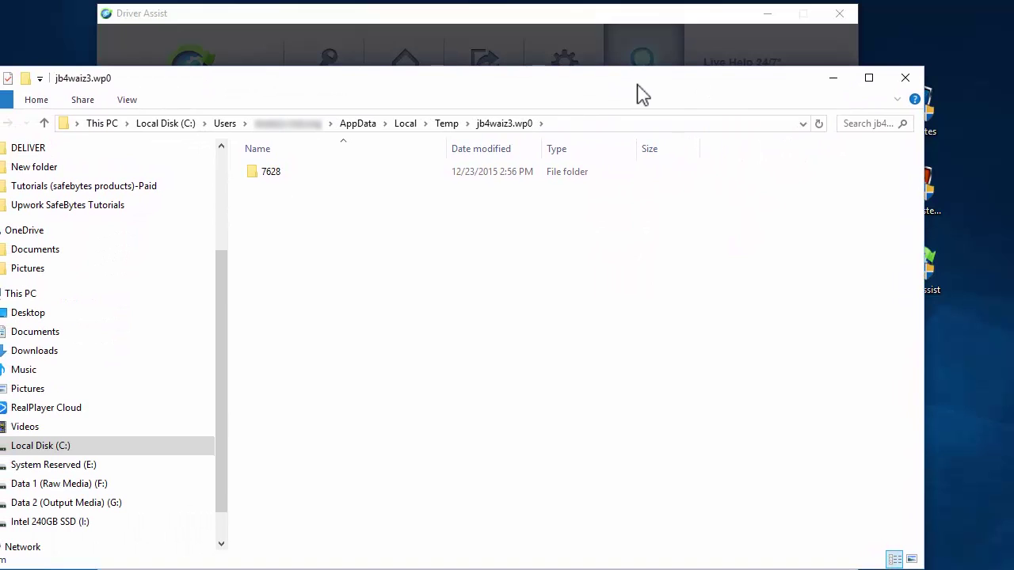
{"action": "left_click", "coordinate": [904, 80]}
{"action": "left_click", "coordinate": [697, 352]}
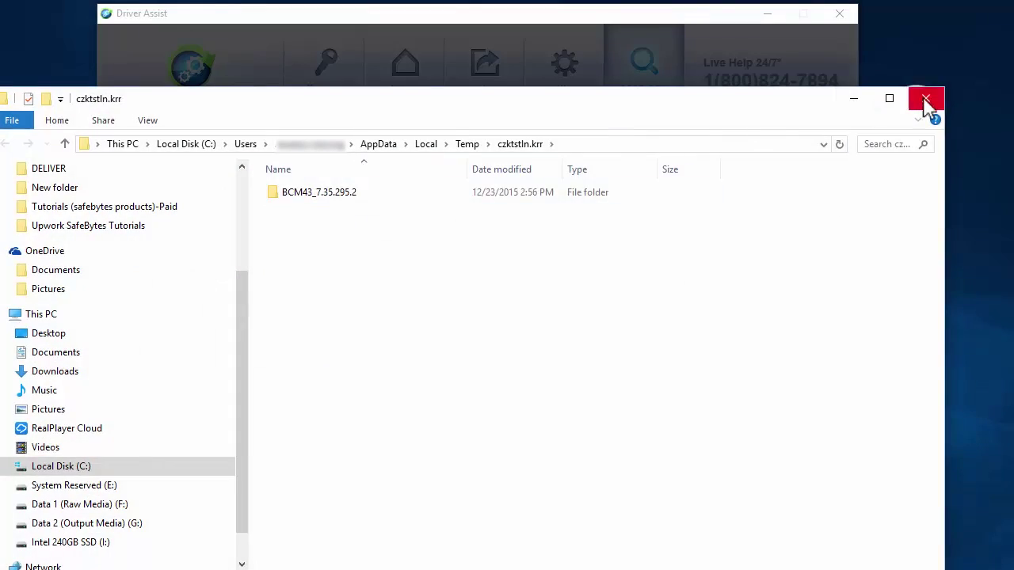
{"action": "left_click", "coordinate": [925, 98]}
{"action": "left_click", "coordinate": [702, 352]}
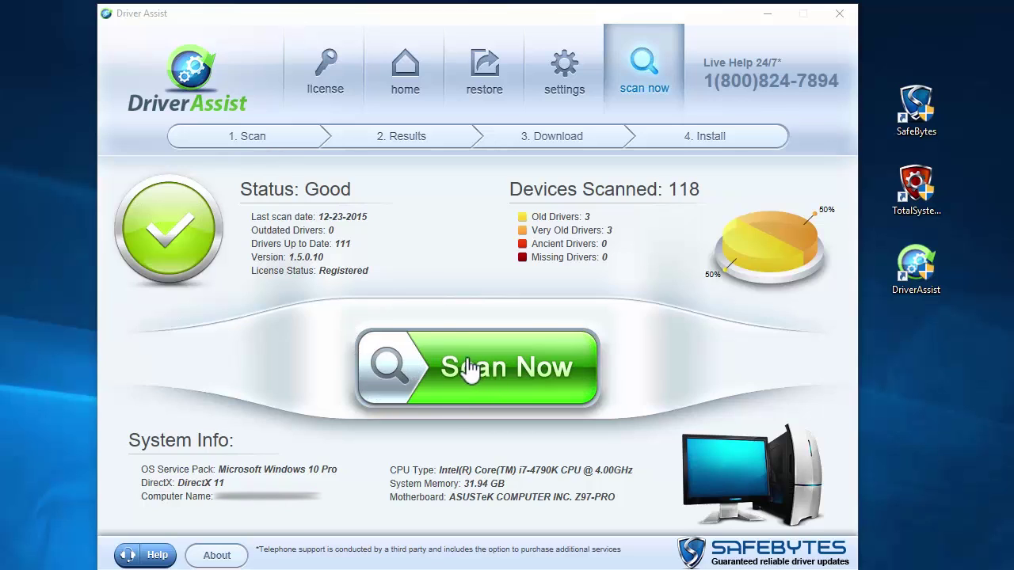
{"action": "left_click", "coordinate": [404, 86]}
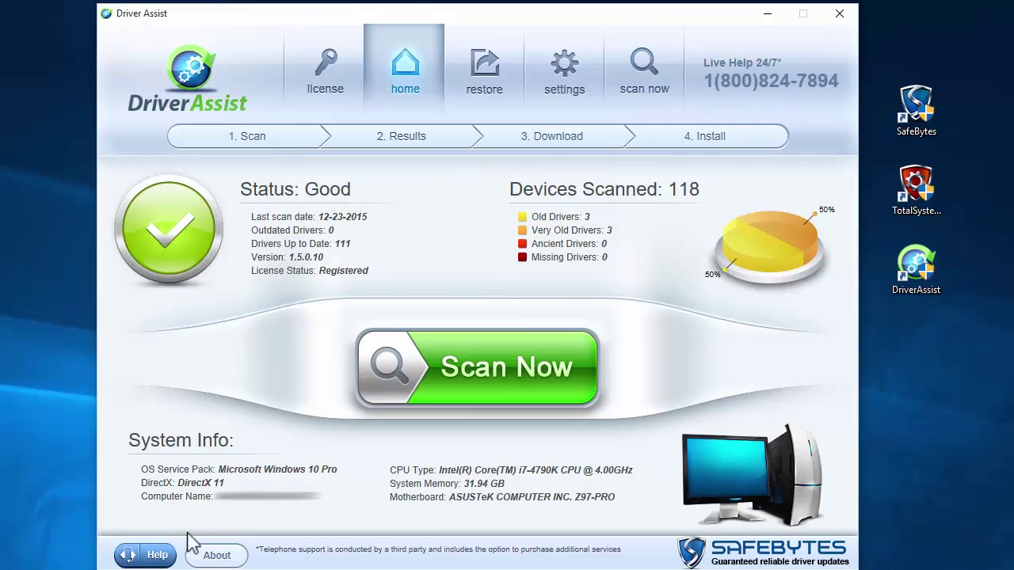
{"action": "left_click", "coordinate": [157, 557]}
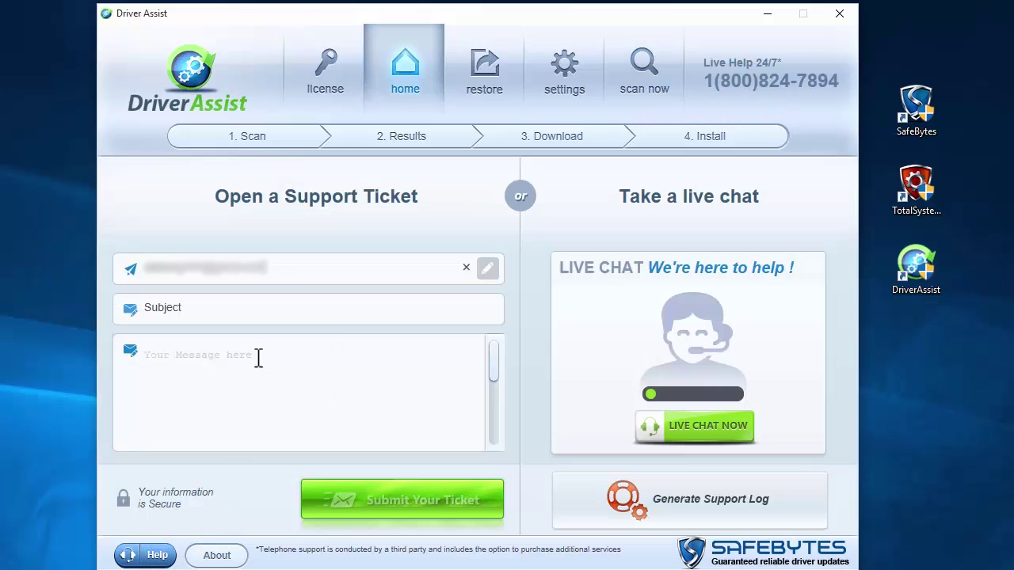
{"action": "left_click", "coordinate": [278, 260]}
{"action": "key", "text": "ctrl+a"}
{"action": "key", "text": "BackSpace"}
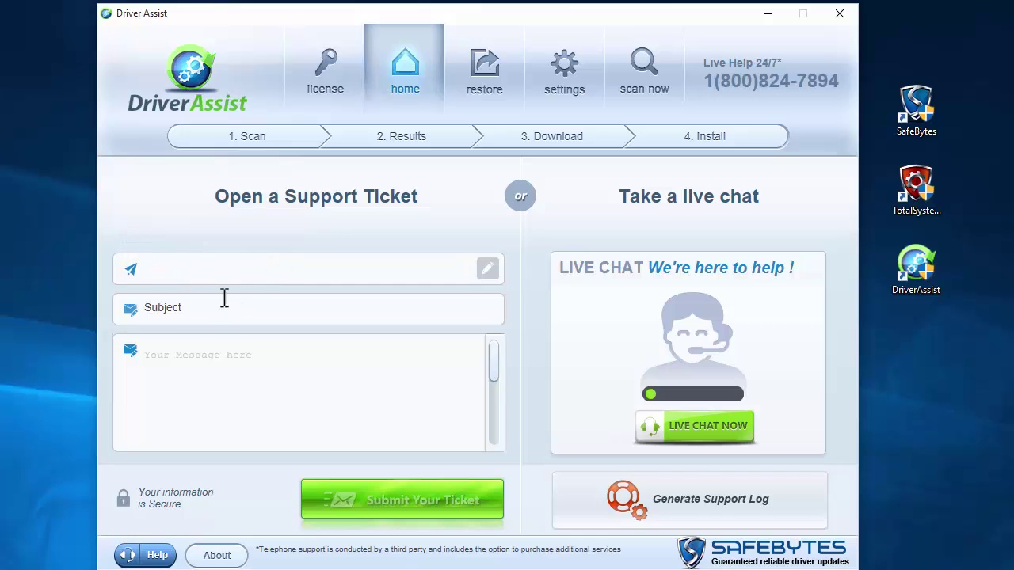
{"action": "left_click", "coordinate": [215, 311]}
{"action": "left_click", "coordinate": [225, 385]}
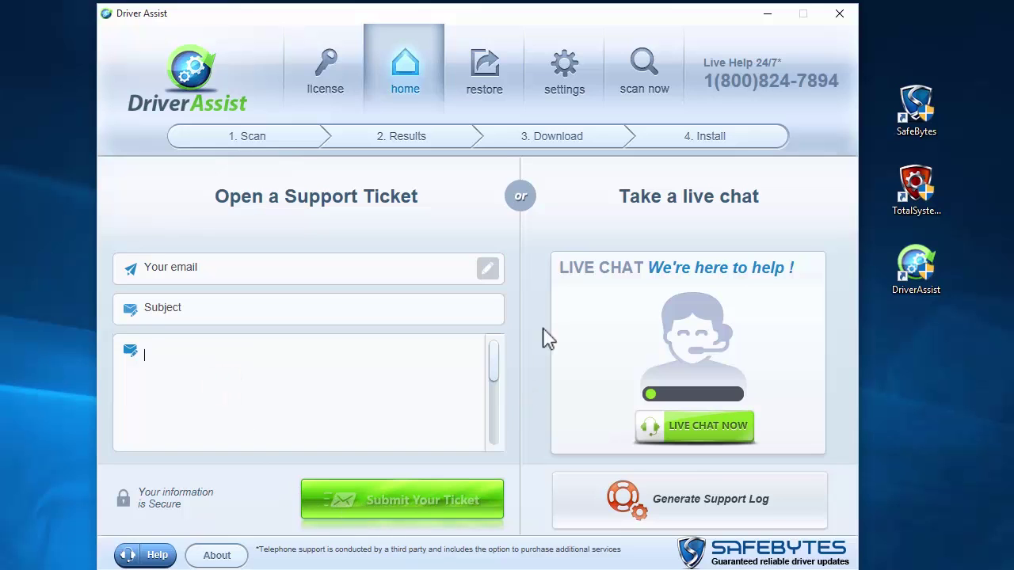
{"action": "left_click", "coordinate": [405, 79]}
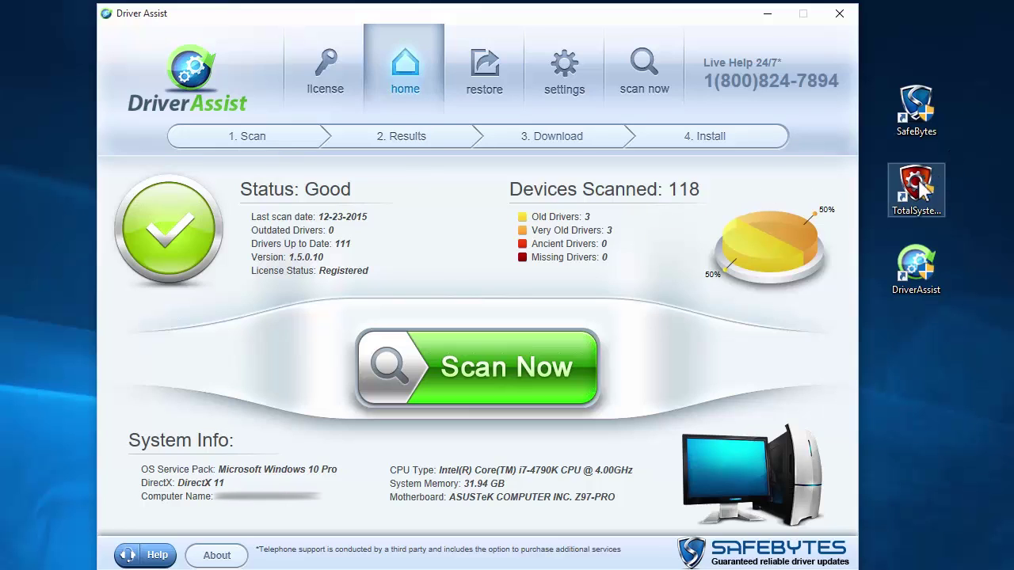
{"action": "left_click", "coordinate": [916, 188]}
{"action": "left_click", "coordinate": [931, 108]}
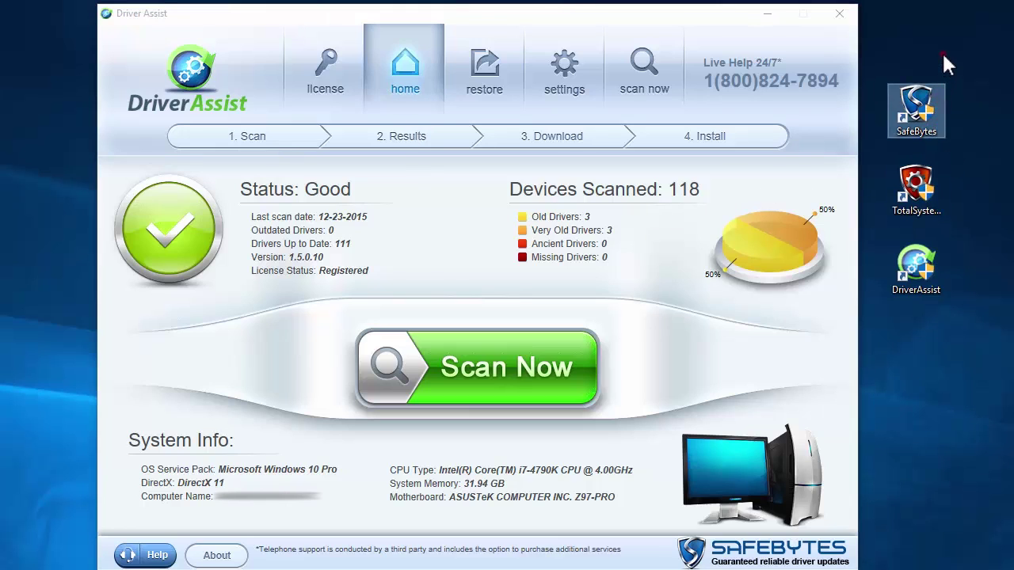